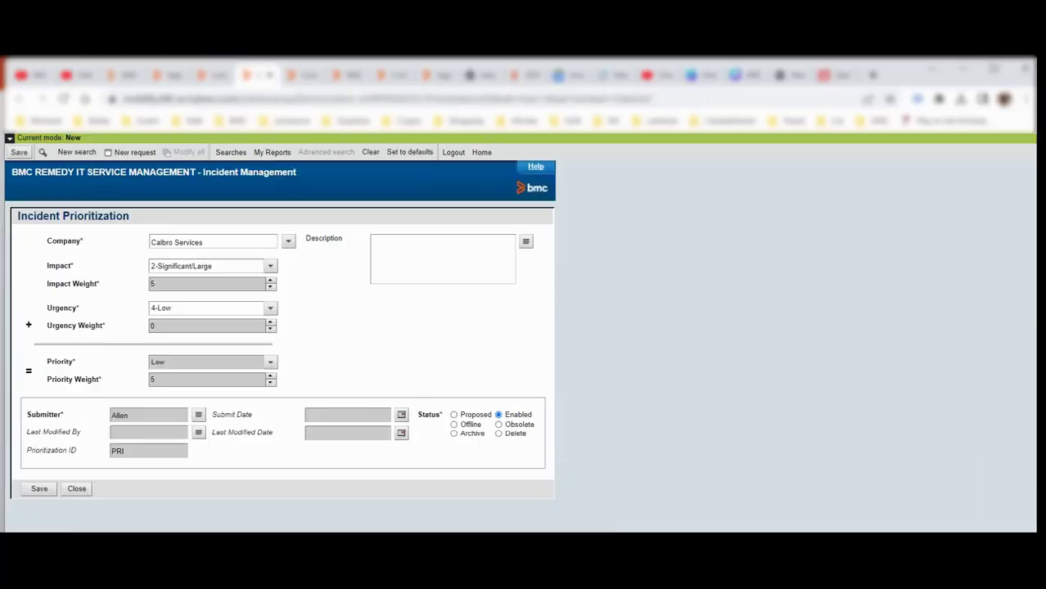
- In the "test auto rules" incident, set the impact to 2-Significant/Large and the urgency to 3-Medium
click(303, 75)
click(348, 75)
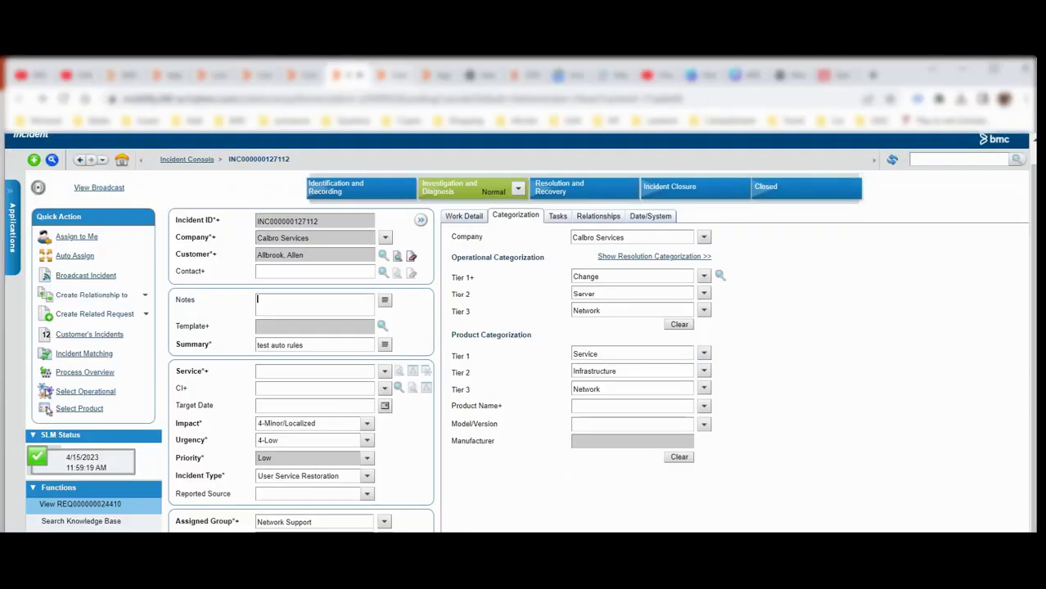
scroll(524, 327, down, 1)
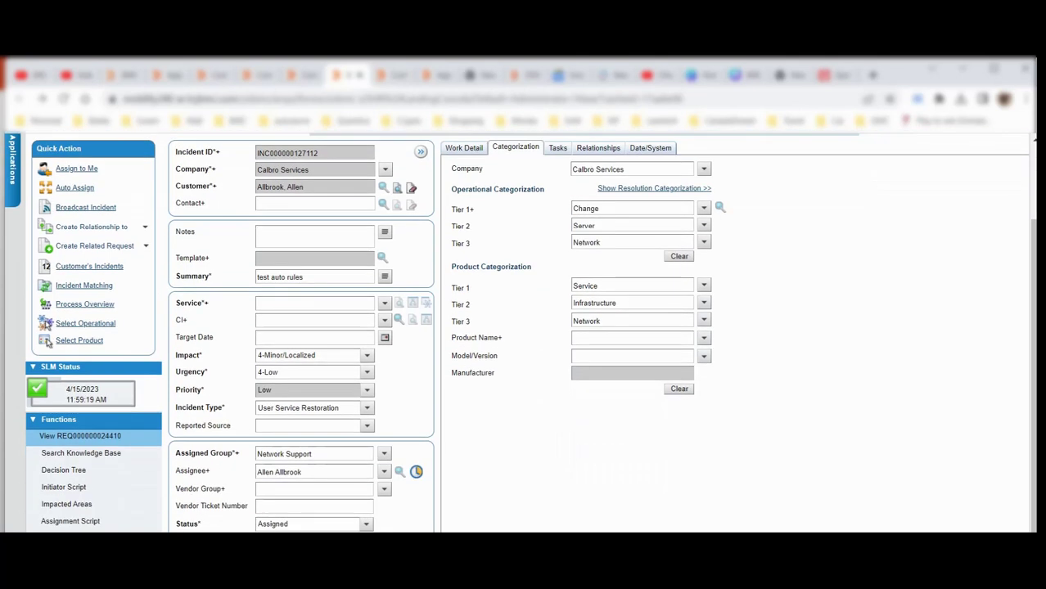
click(367, 355)
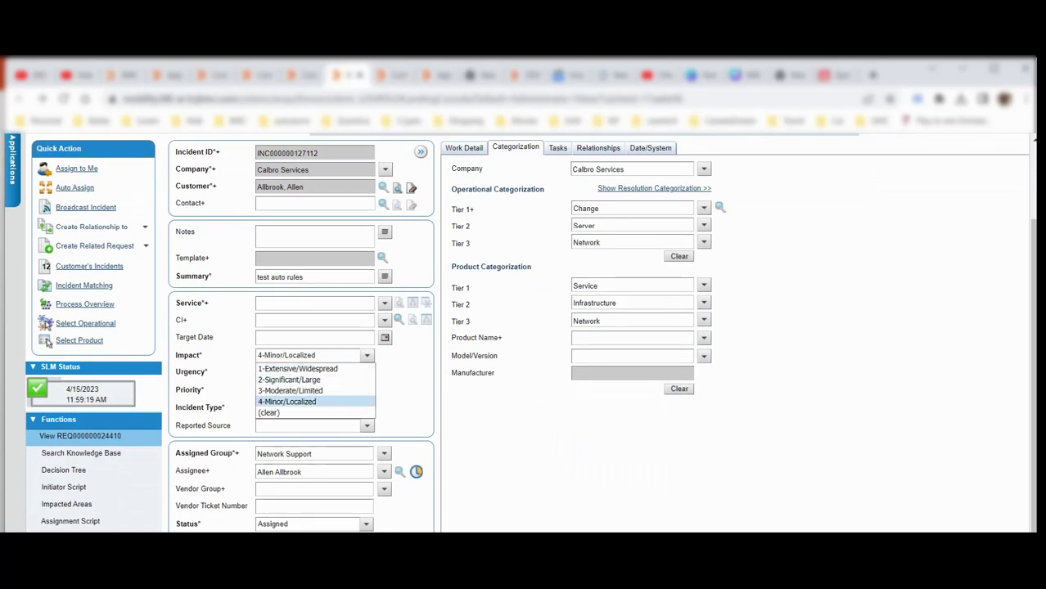
click(289, 379)
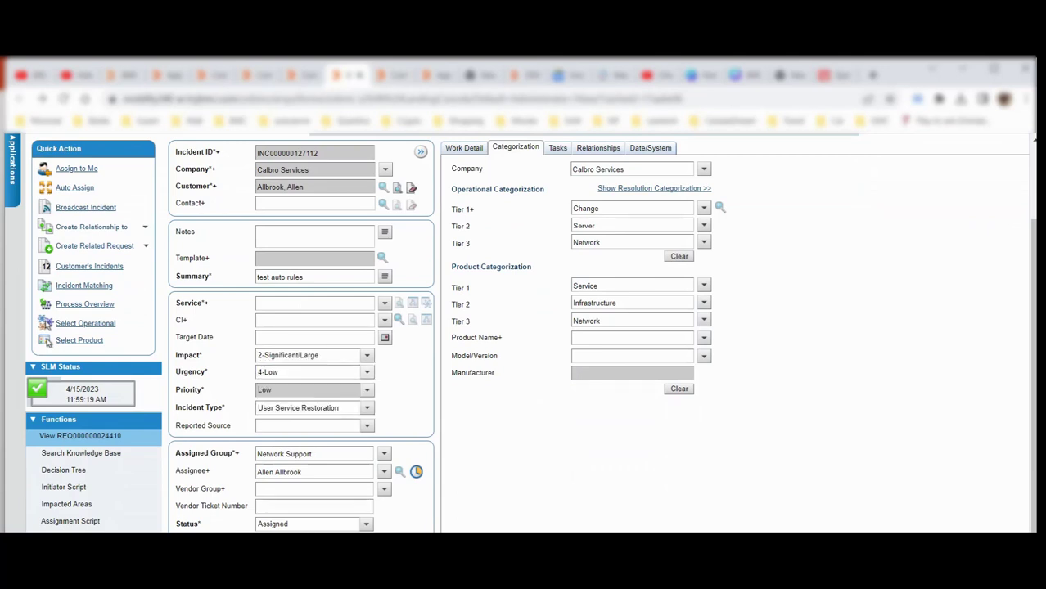
click(366, 372)
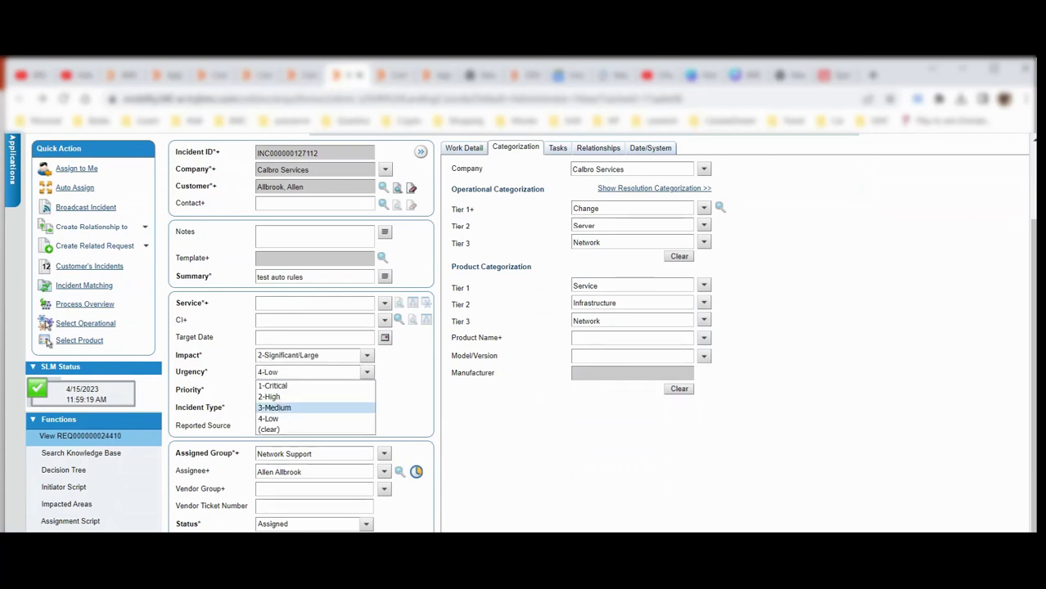
click(315, 407)
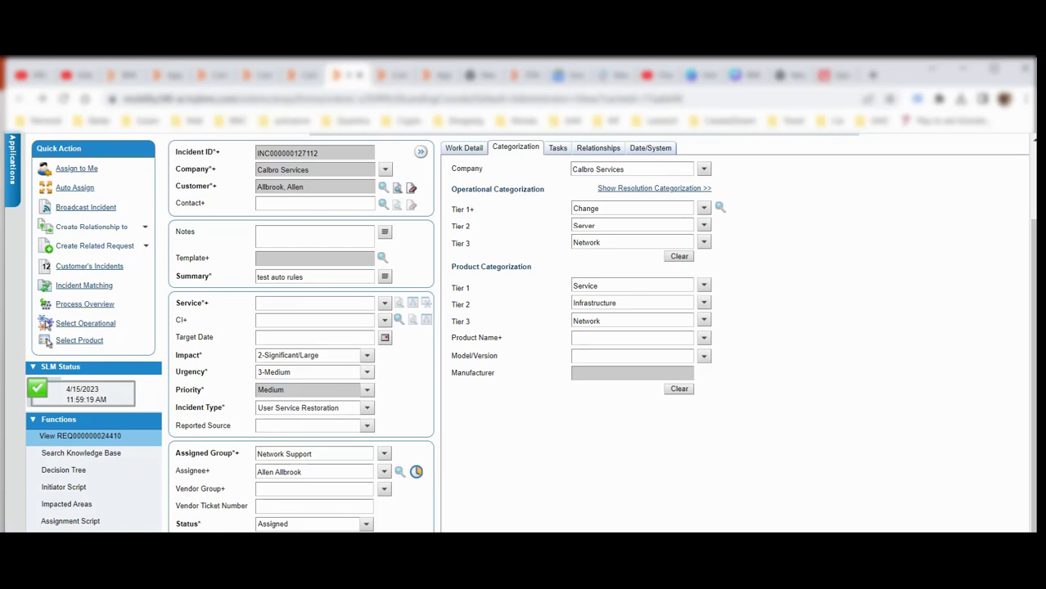
- Change the incident's impact to 3-Moderate/Limited and its urgency to 1-Critical
click(366, 355)
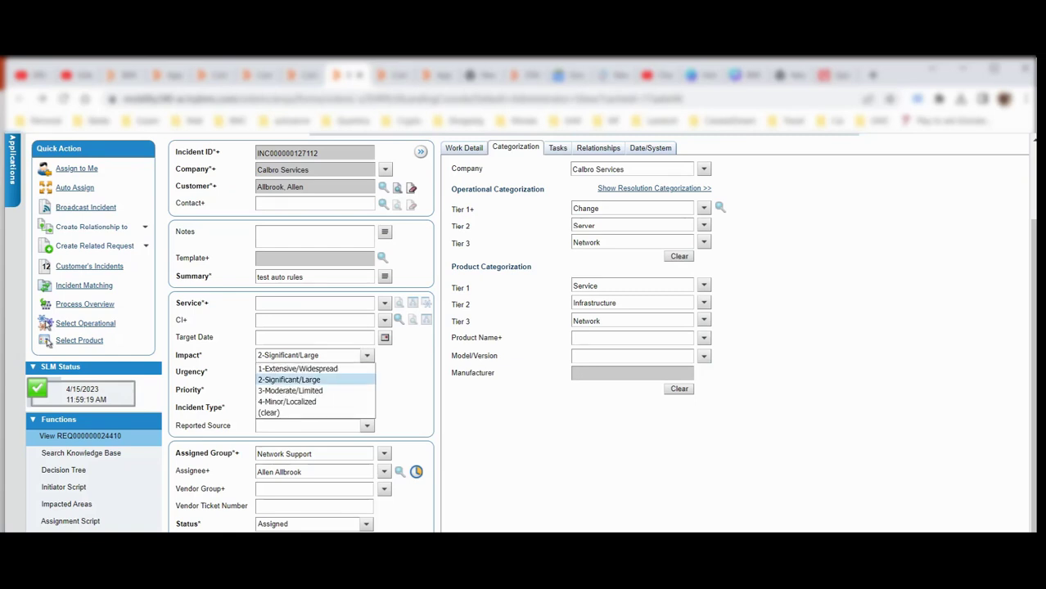
click(290, 390)
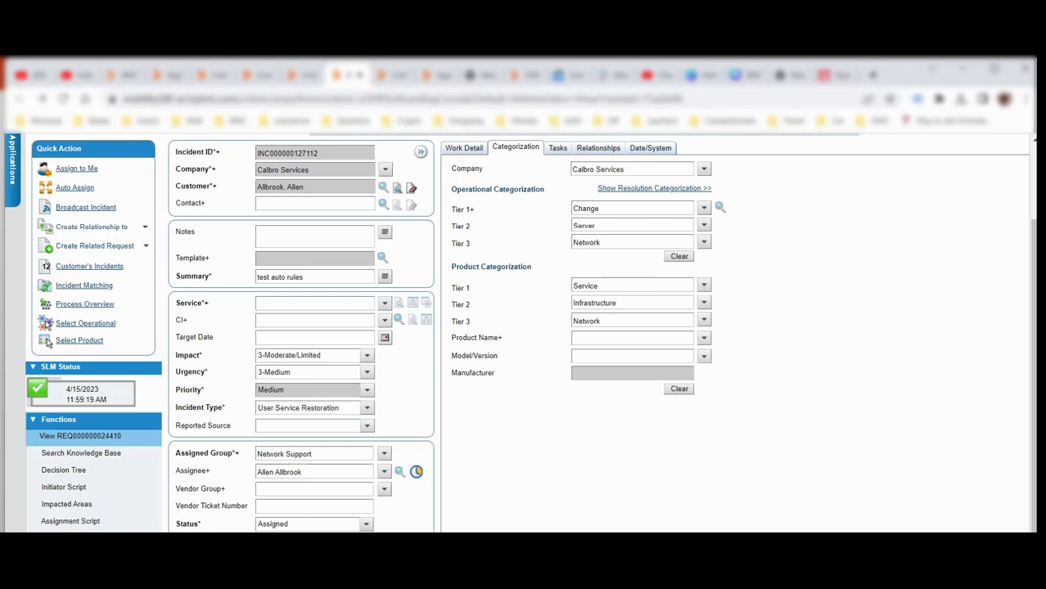
click(366, 372)
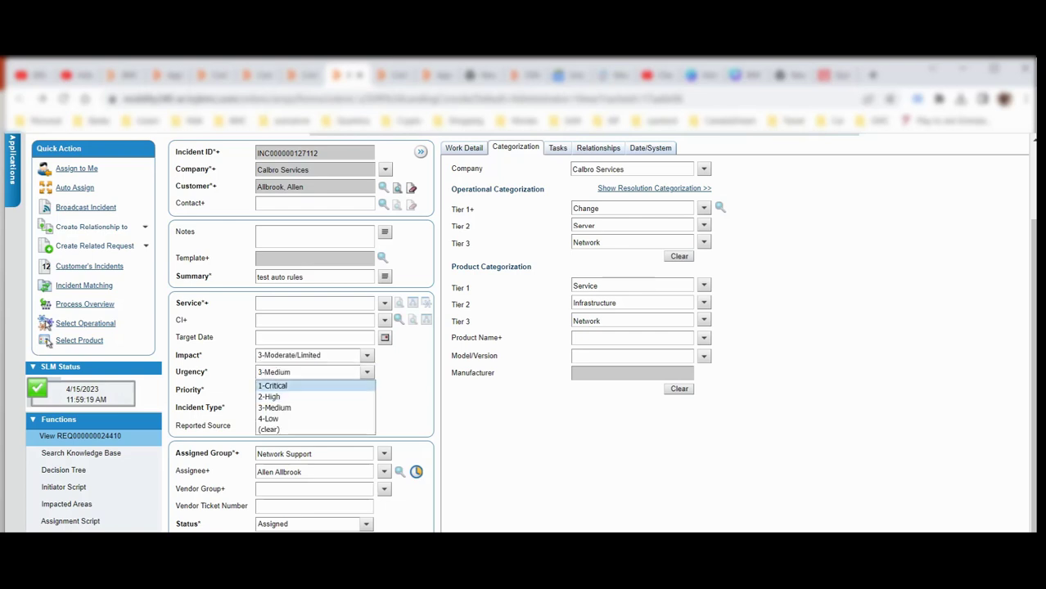
click(272, 385)
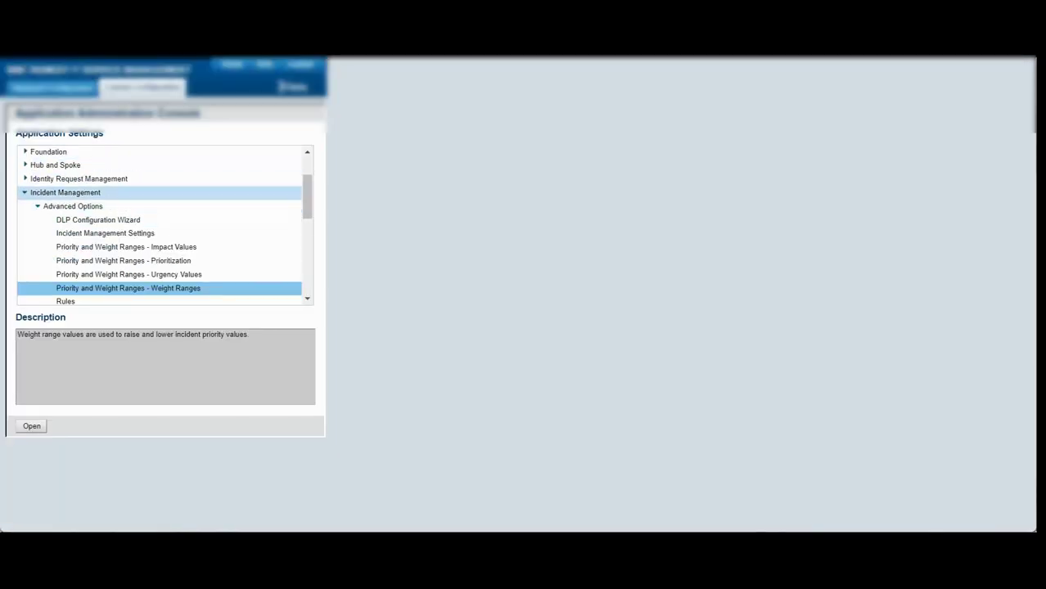
- Open the Incident Management impact values configuration from the Application Administration Console and search for all impact records
scroll(99, 221, up, 2)
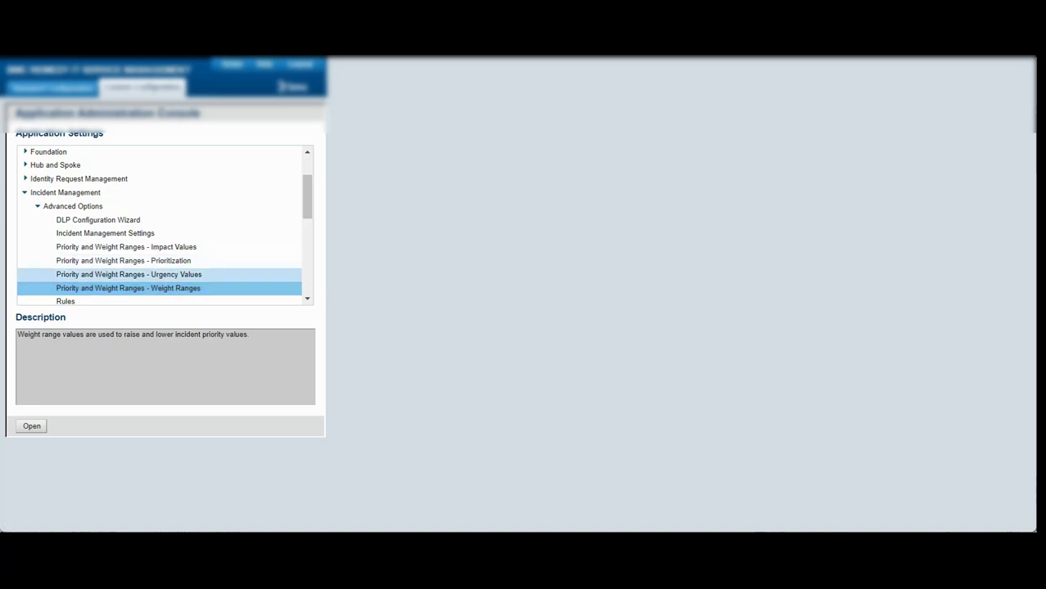
click(126, 246)
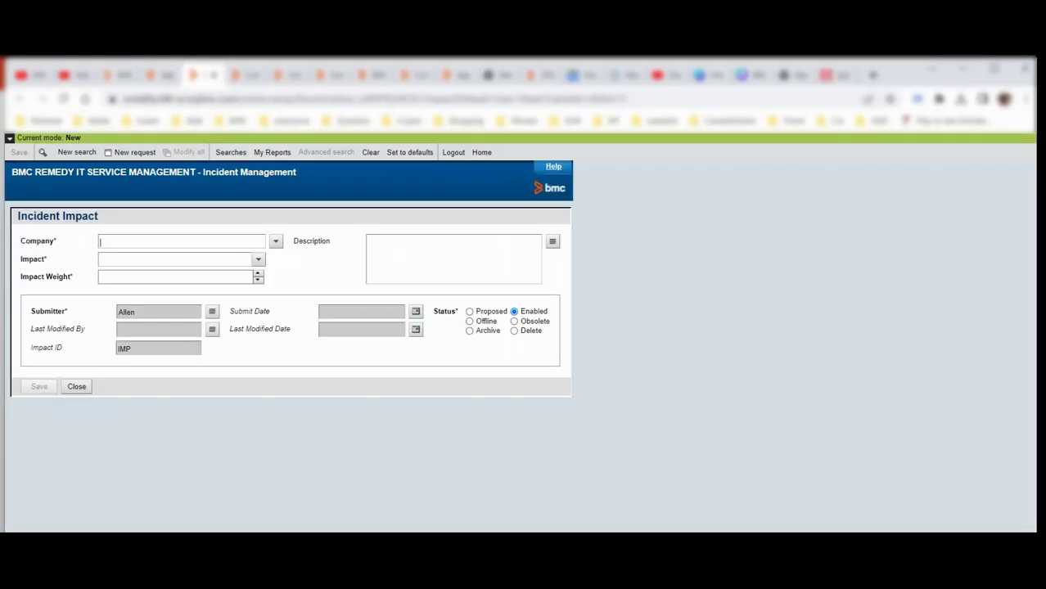
click(76, 152)
click(19, 153)
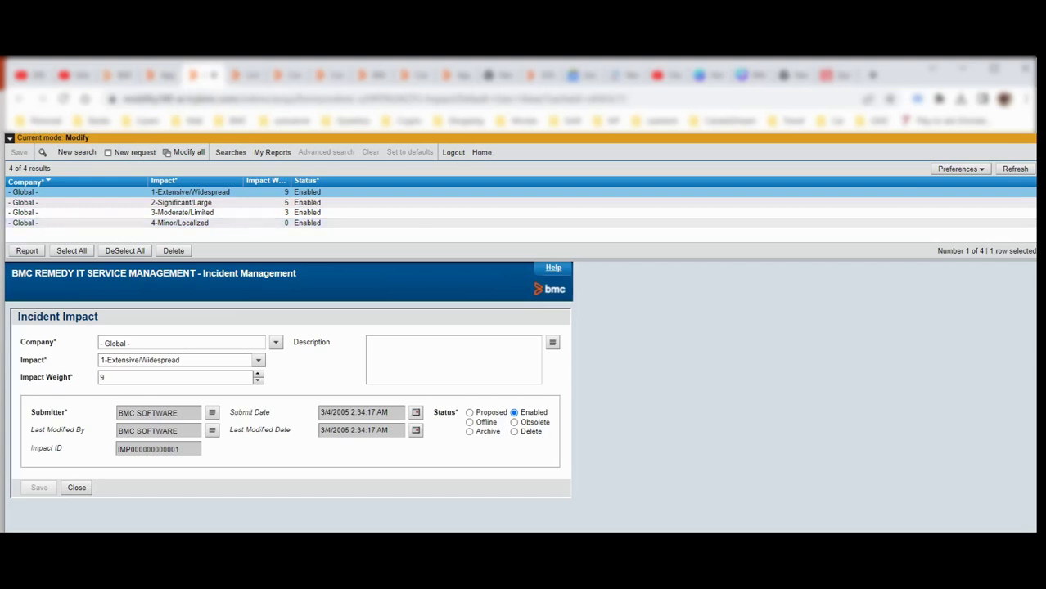
- Check the companies available for an impact record, and view the 2-Significant/Large, 3-Moderate/Limited and 4-Minor/Localized records
click(276, 342)
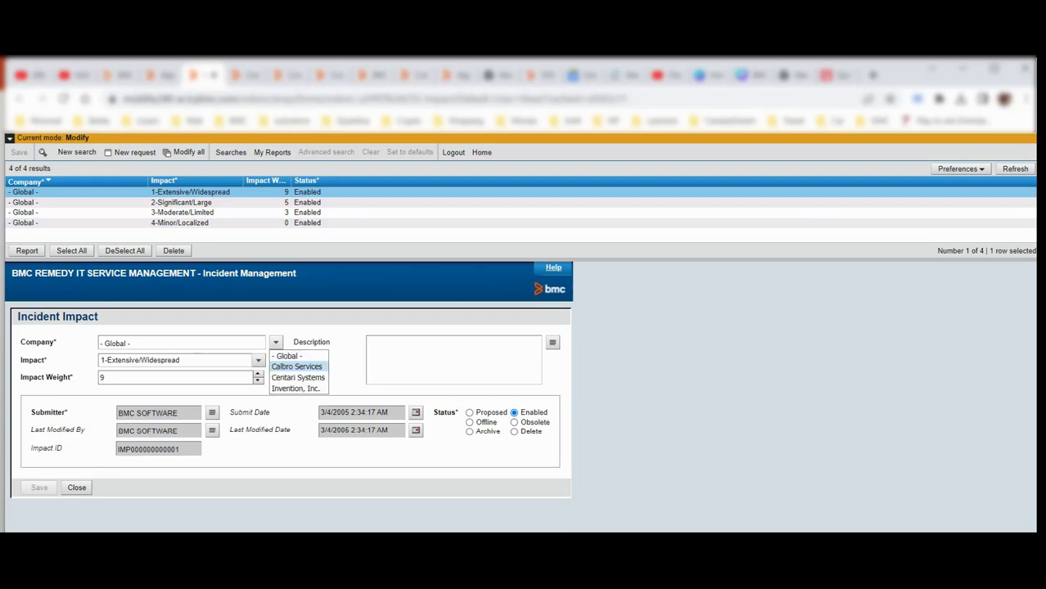
key(Escape)
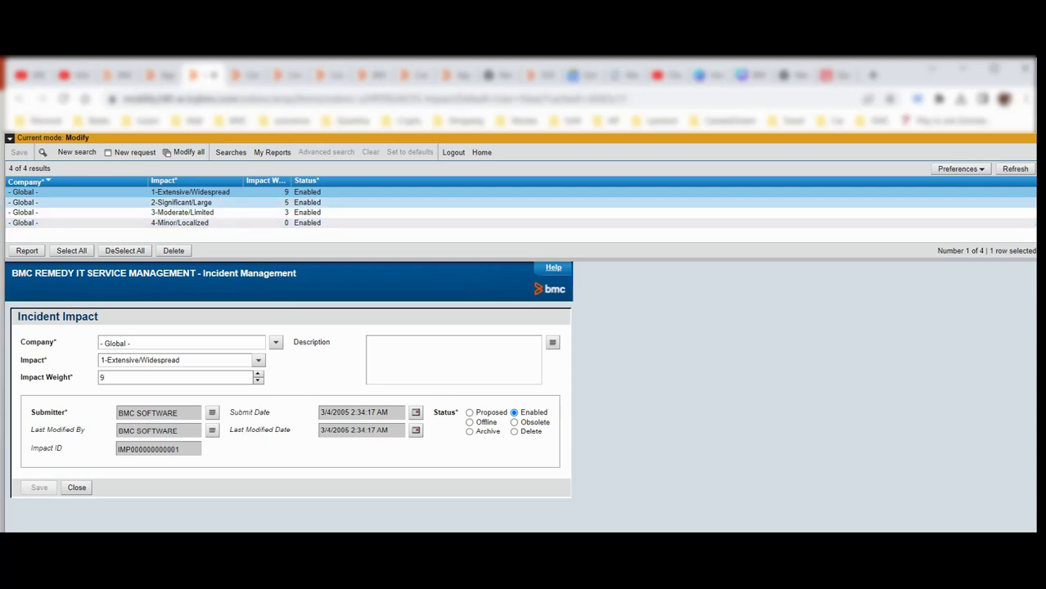
click(181, 203)
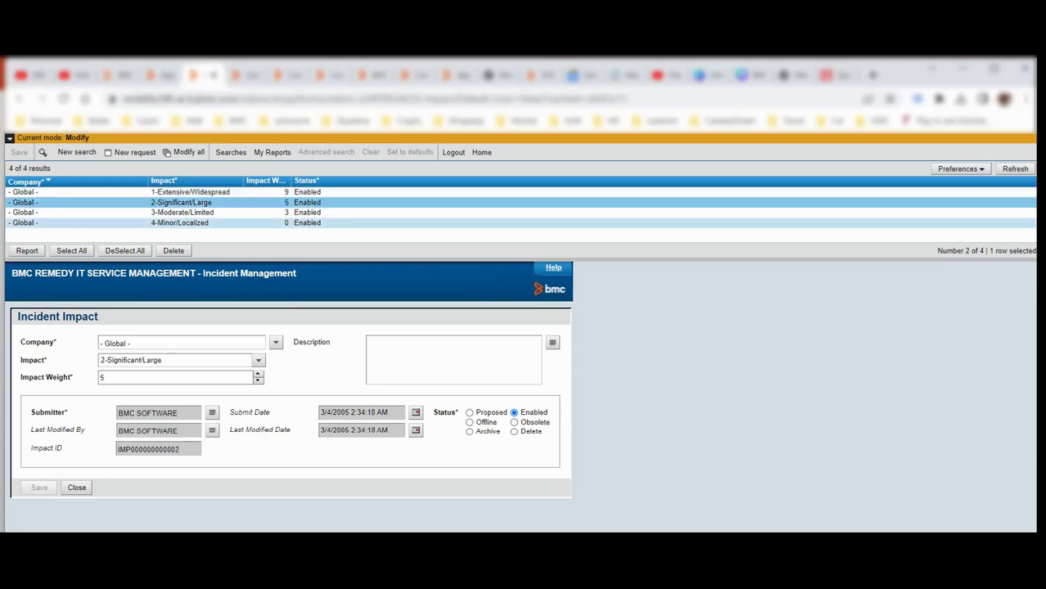
click(182, 212)
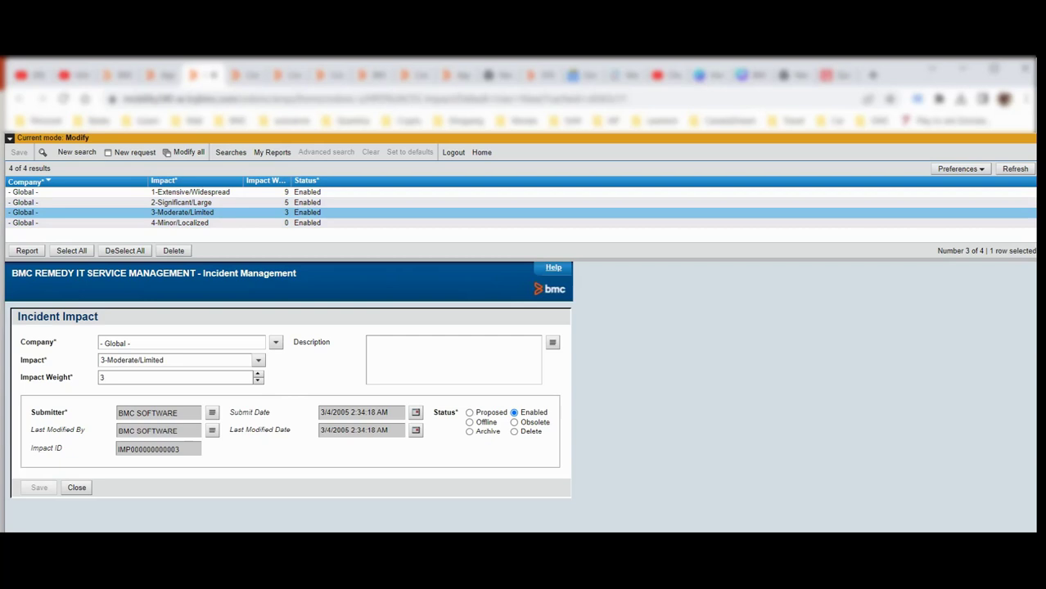
click(179, 223)
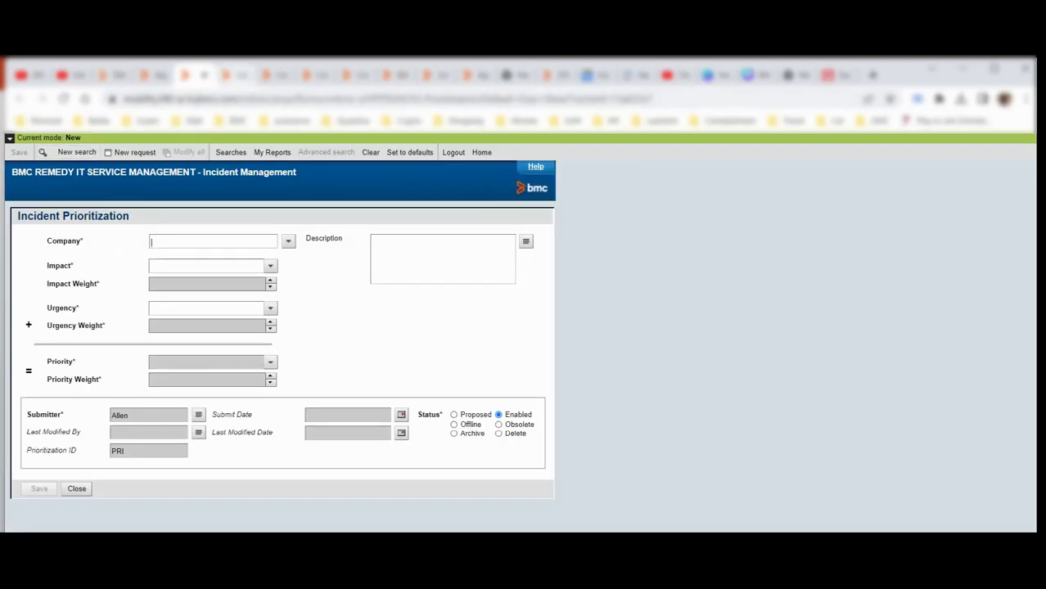
click(237, 75)
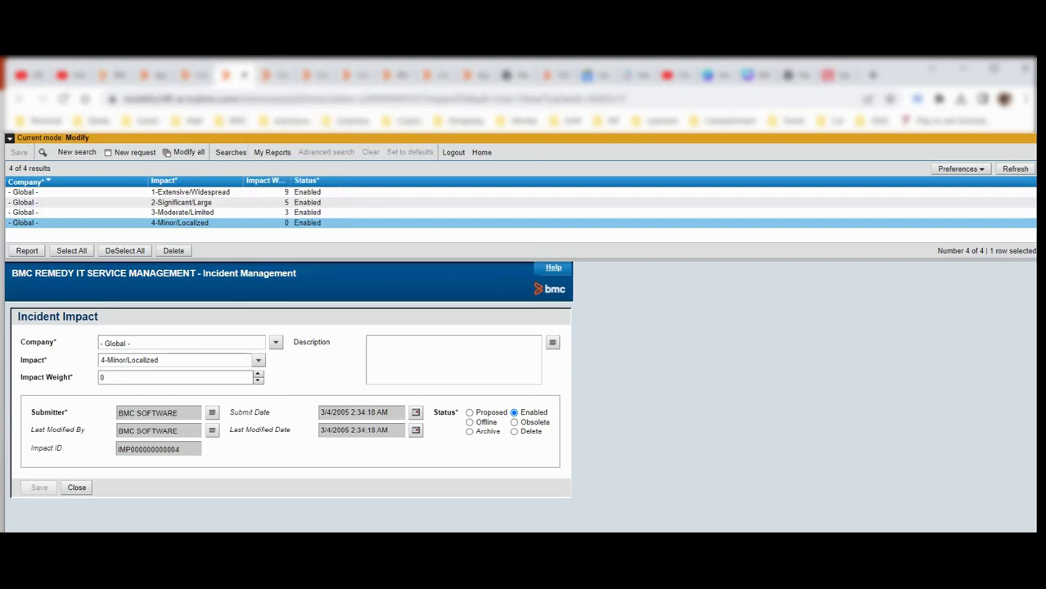
key(ctrl+Tab)
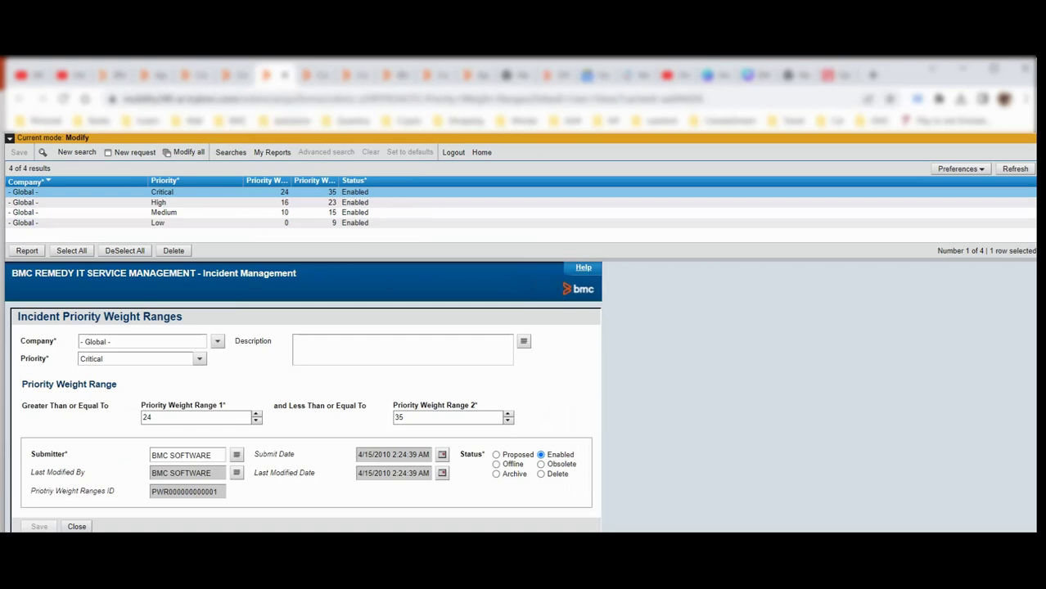
key(ctrl+Tab)
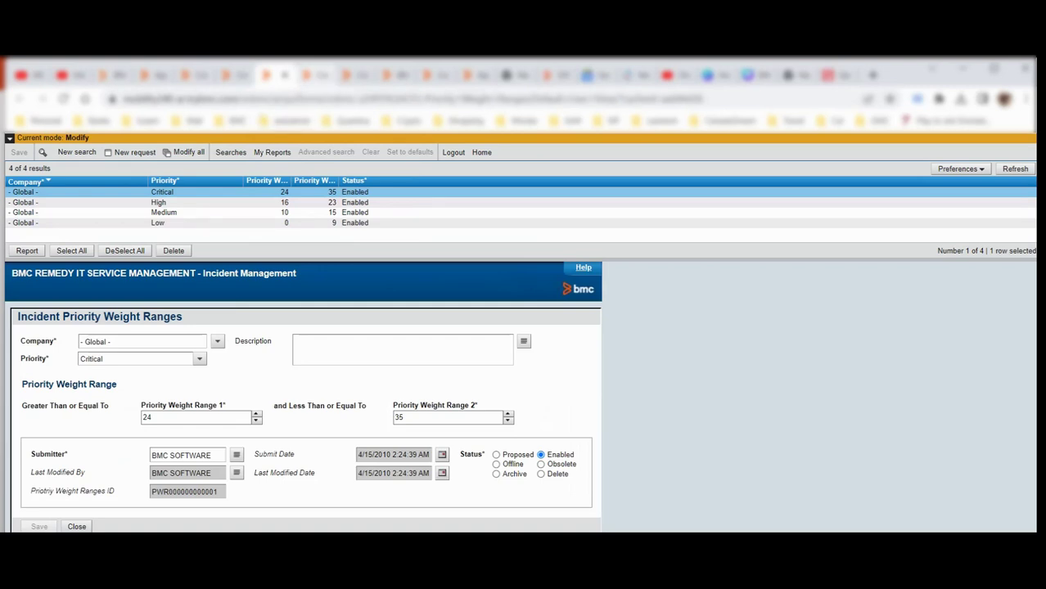
key(ctrl+Tab)
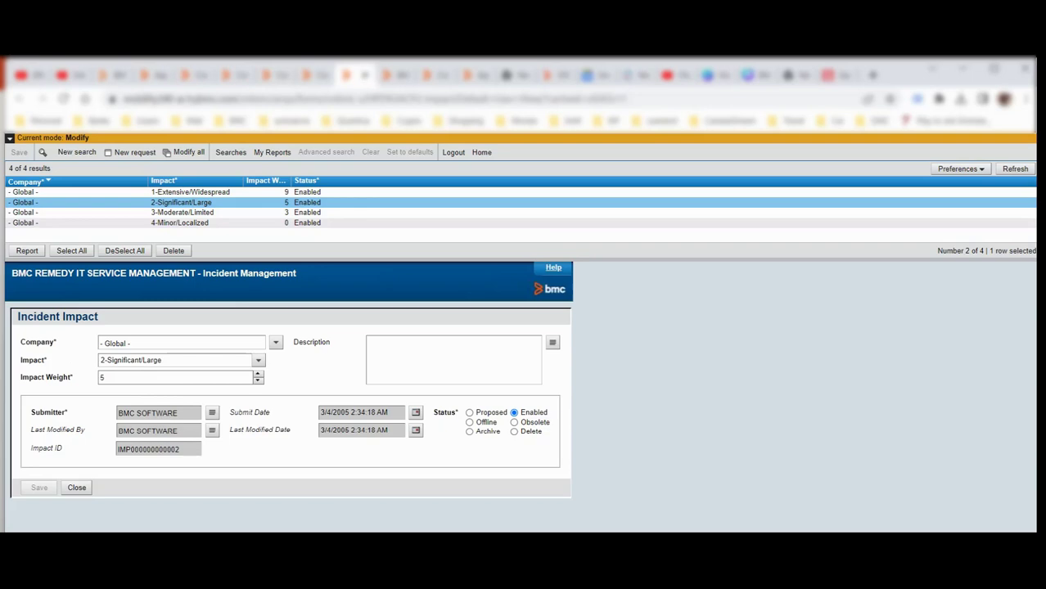
key(ctrl+Tab)
click(350, 75)
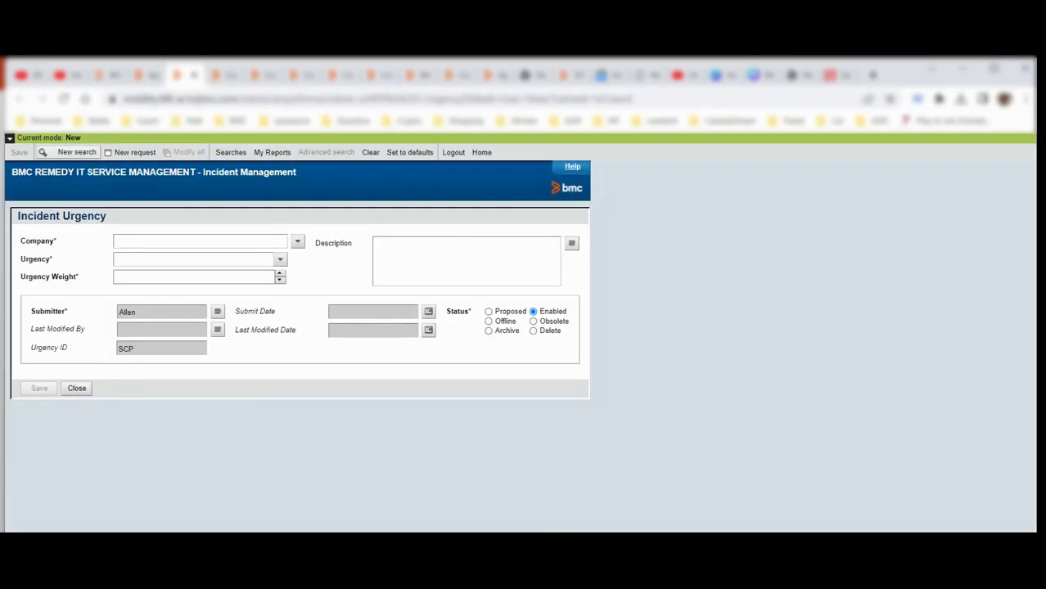
- List all incident urgency records and view the weights of the 2-High, 3-Medium and 4-Low urgencies
click(22, 152)
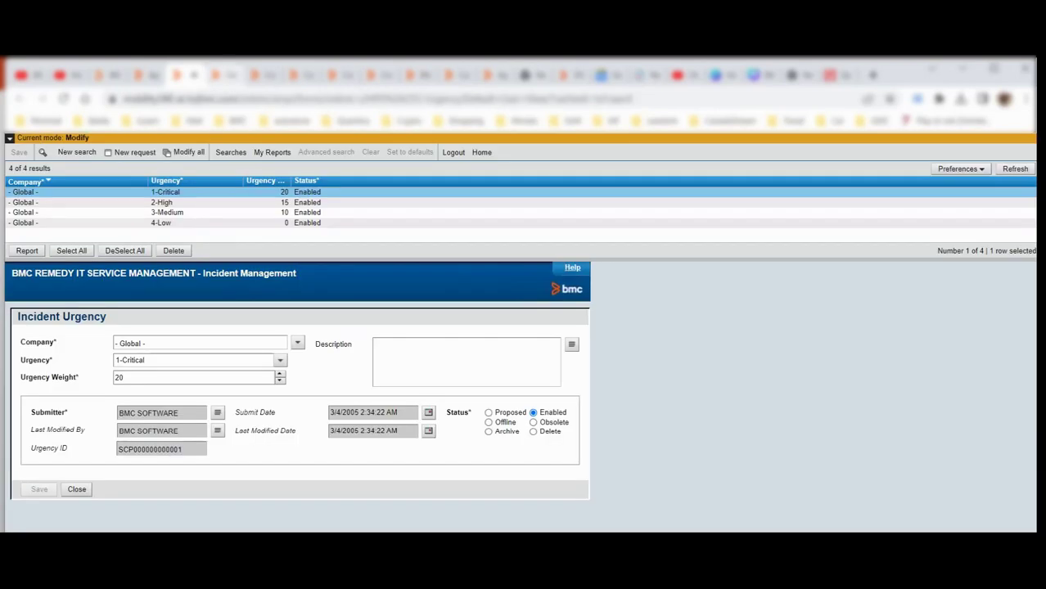
key(ctrl+Tab)
click(186, 75)
click(263, 75)
key(ctrl+shift+Tab)
key(ctrl+shift+Tab)
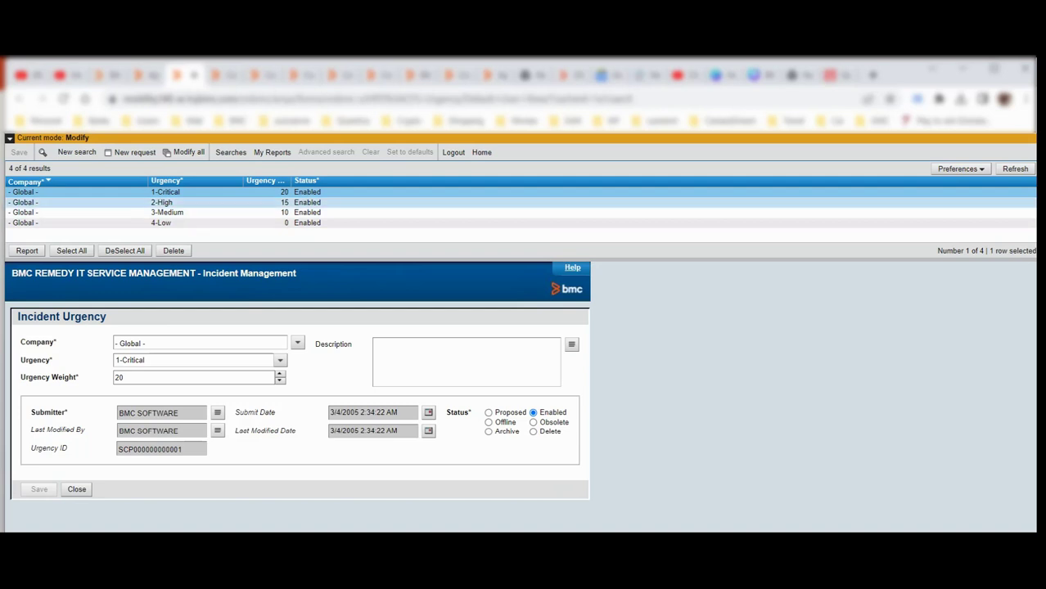
click(161, 202)
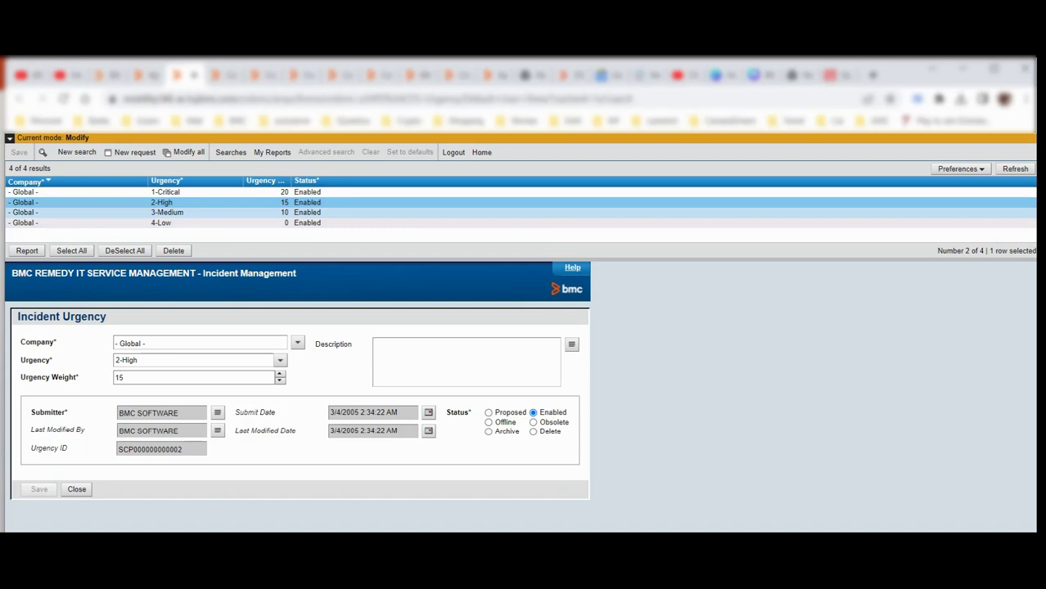
click(167, 213)
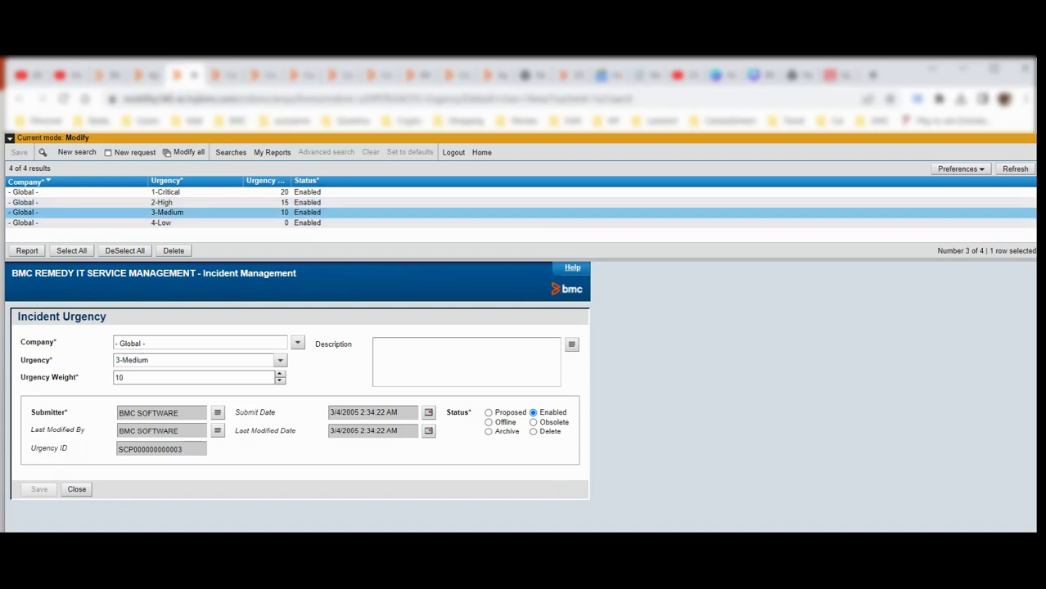
click(161, 223)
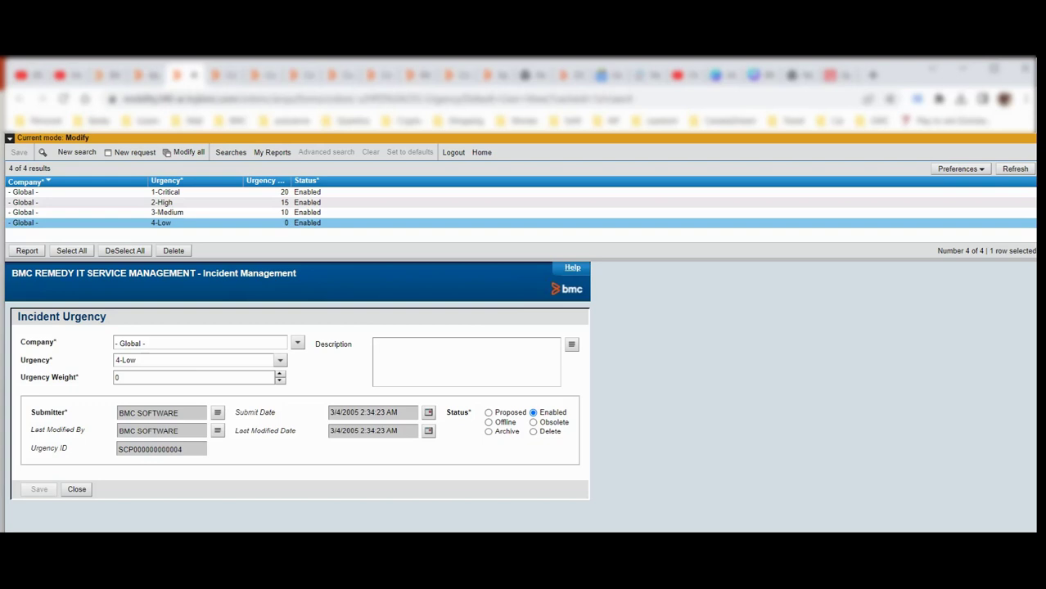
- Open the incident priority weight ranges configuration, list all its records, and view the High and Medium ranges
click(146, 76)
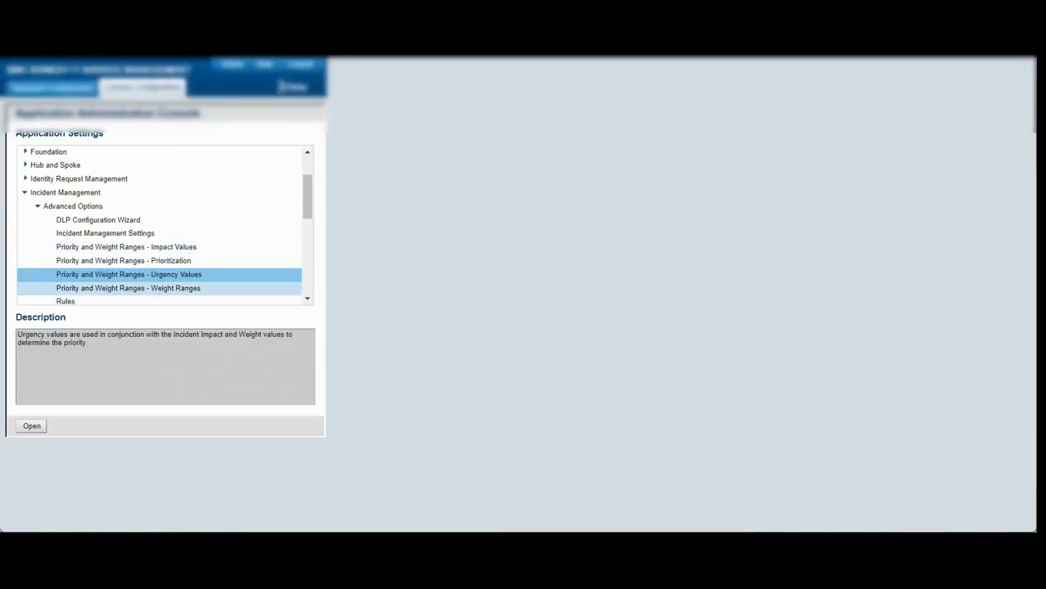
click(127, 288)
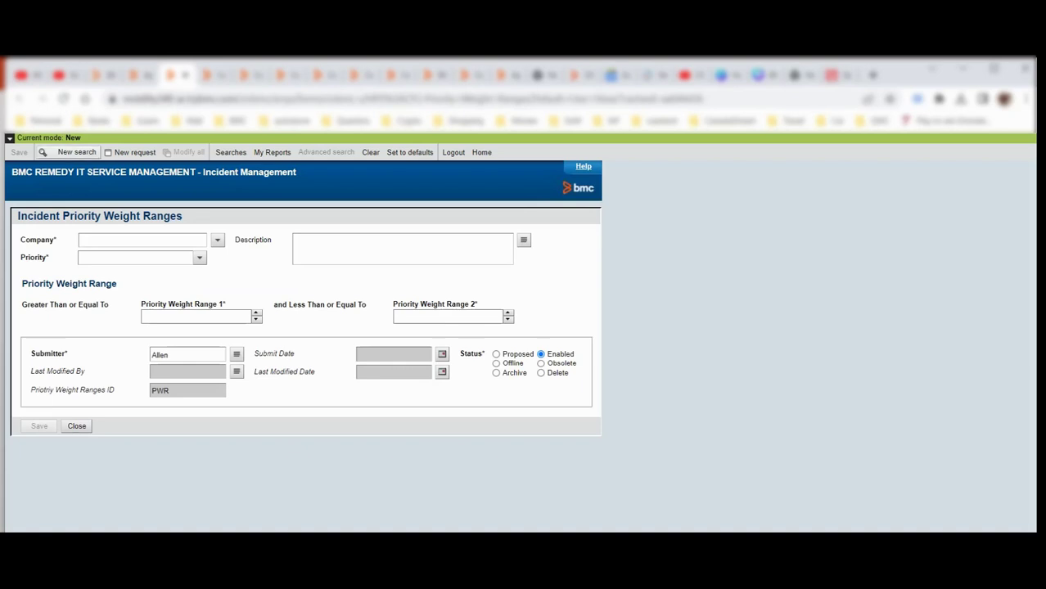
click(76, 152)
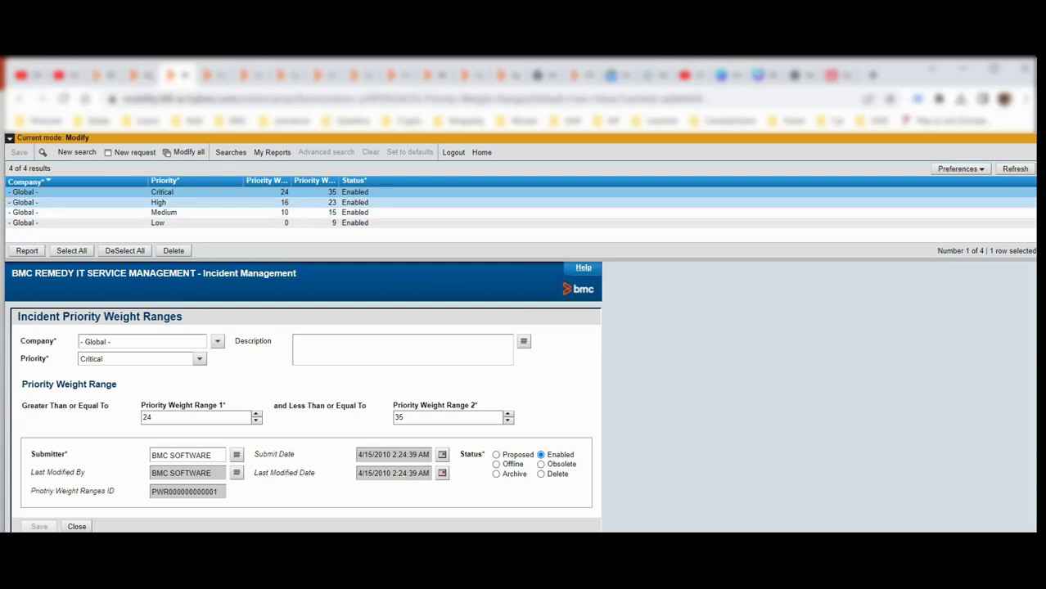
click(159, 202)
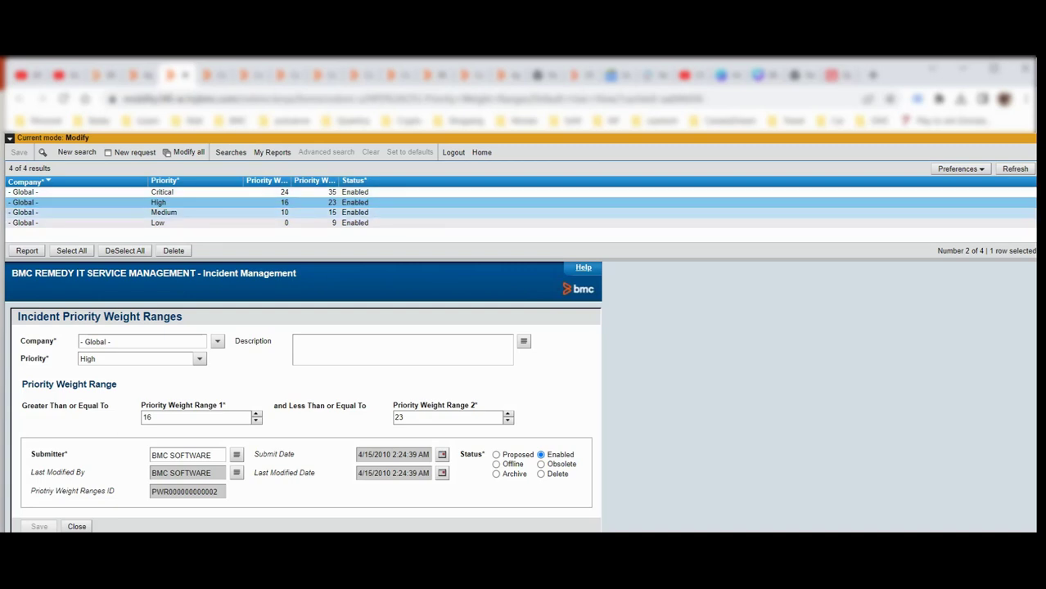
click(164, 212)
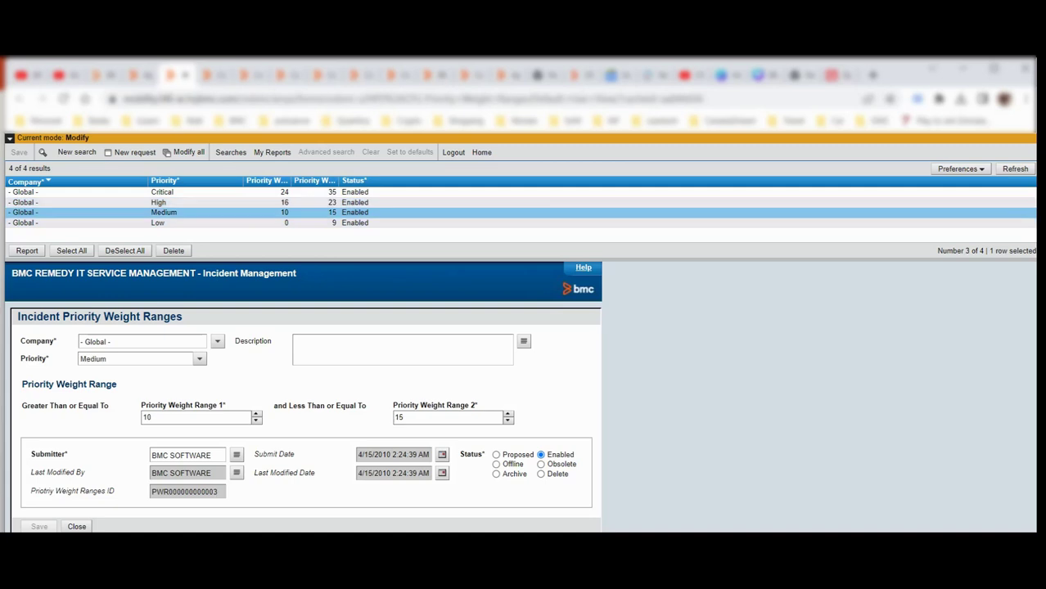
- Open the Incident Management prioritization configuration from the Application Administration Console and search for all prioritization records
click(140, 76)
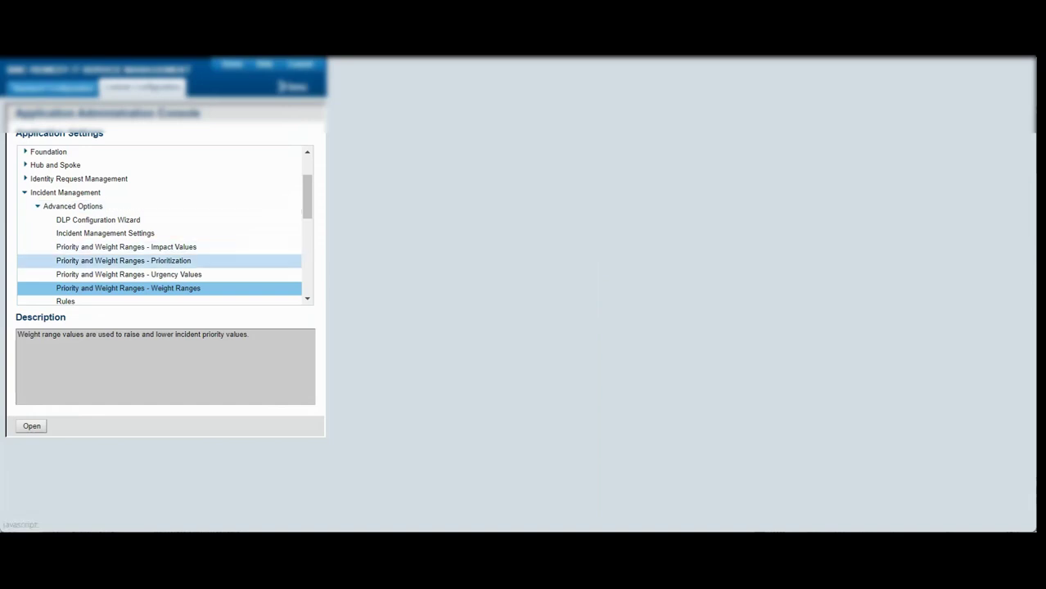
click(123, 261)
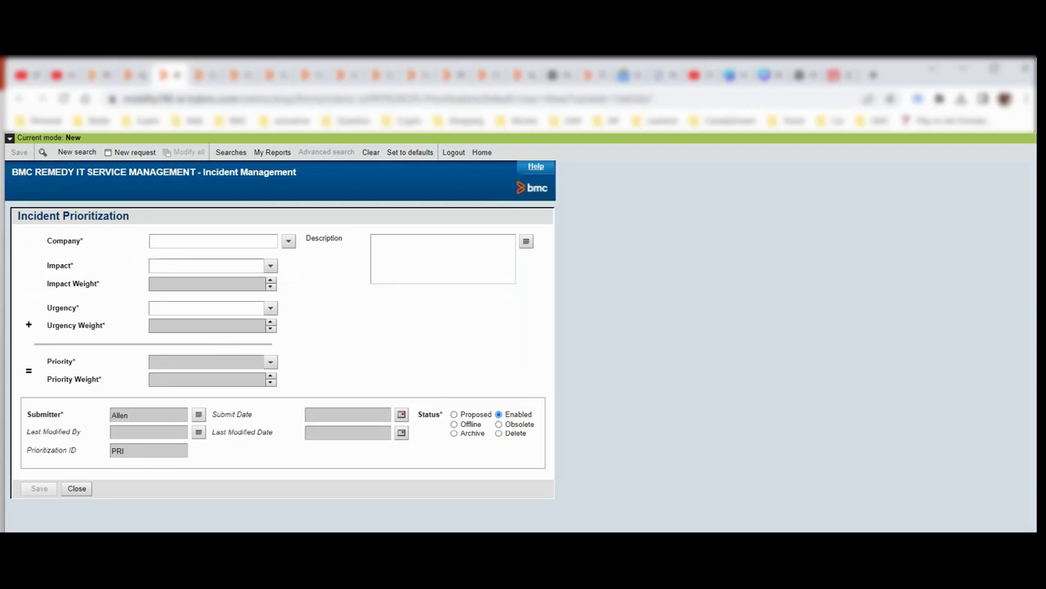
click(77, 152)
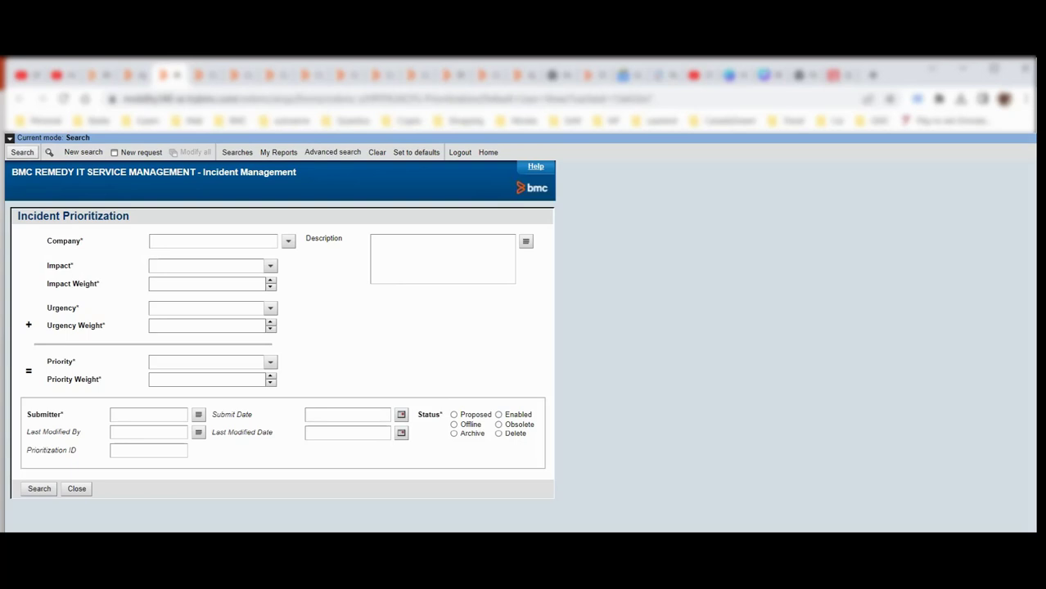
click(22, 152)
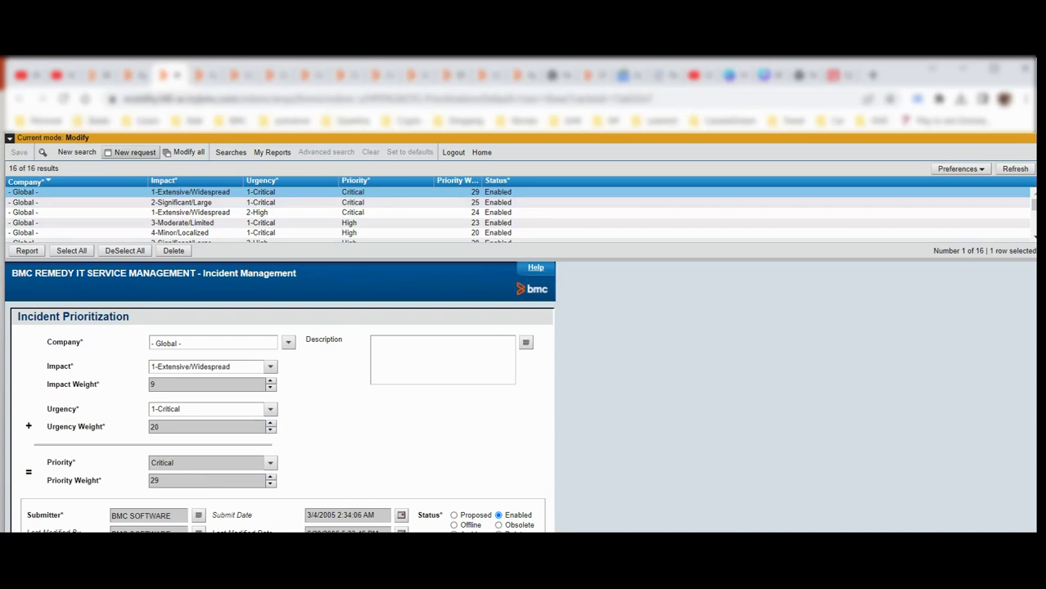
- Start a new incident prioritization for company - Global - with impact 2-Significant/Large and urgency 4-Low
click(131, 152)
click(288, 240)
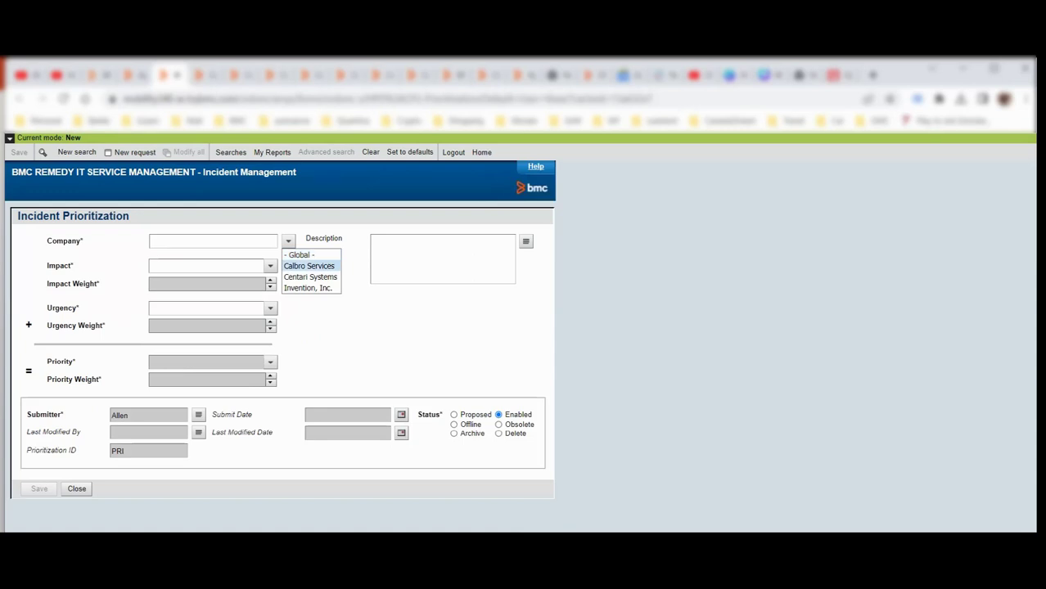
click(301, 254)
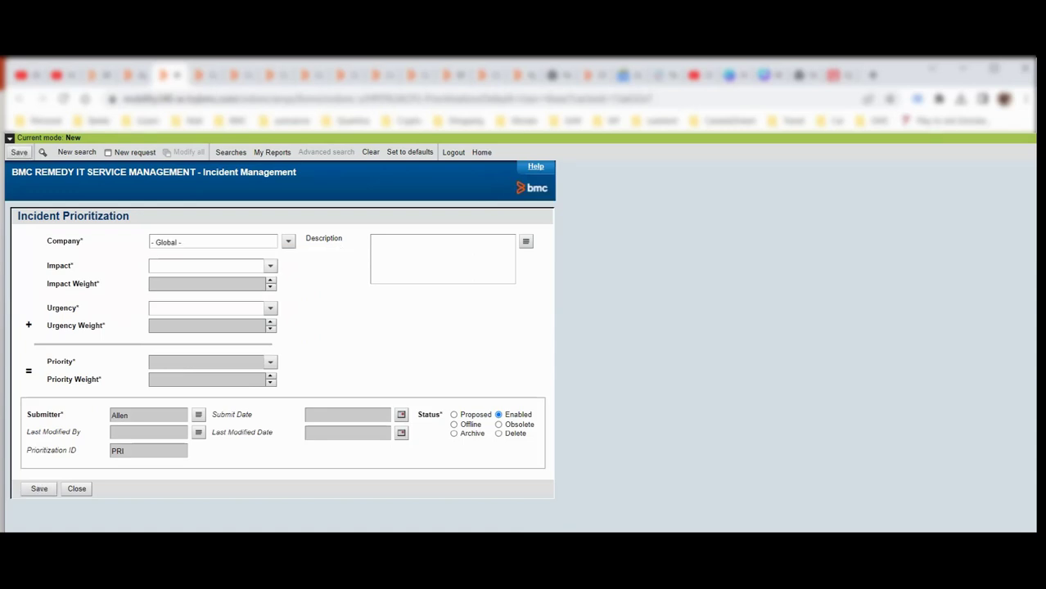
click(270, 266)
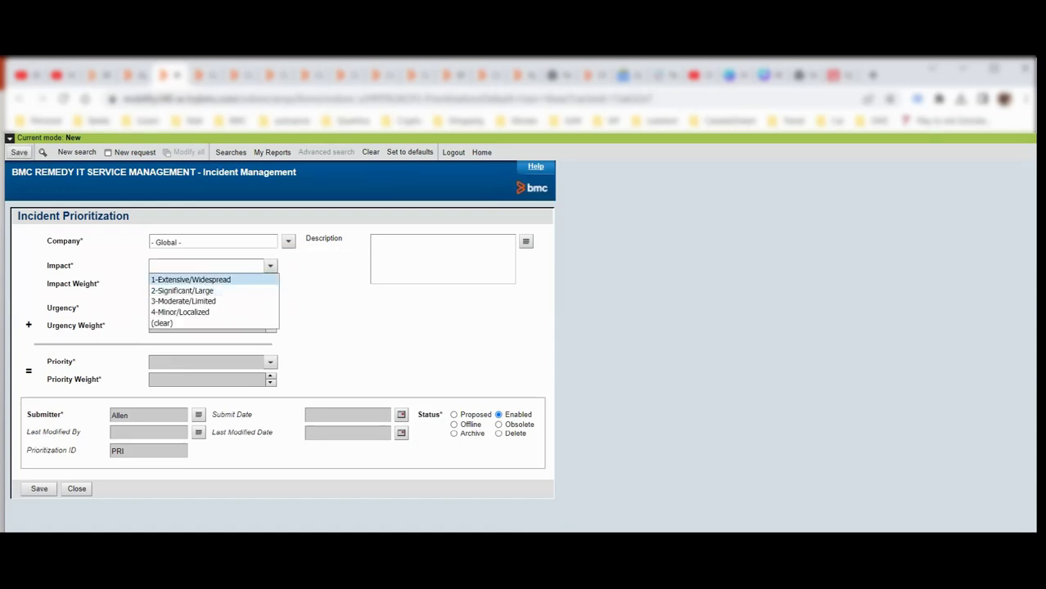
click(182, 291)
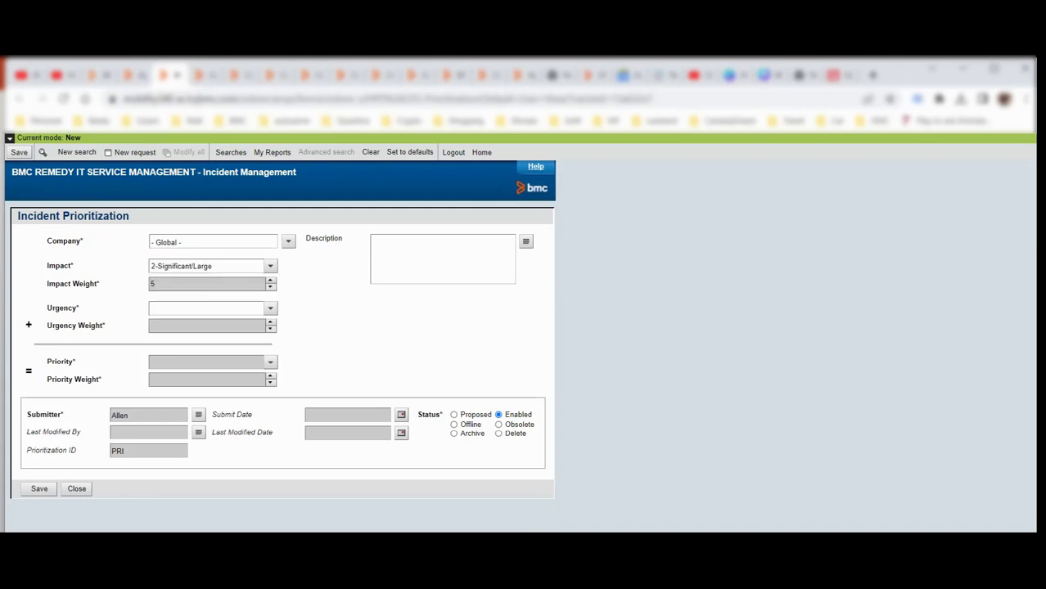
click(270, 308)
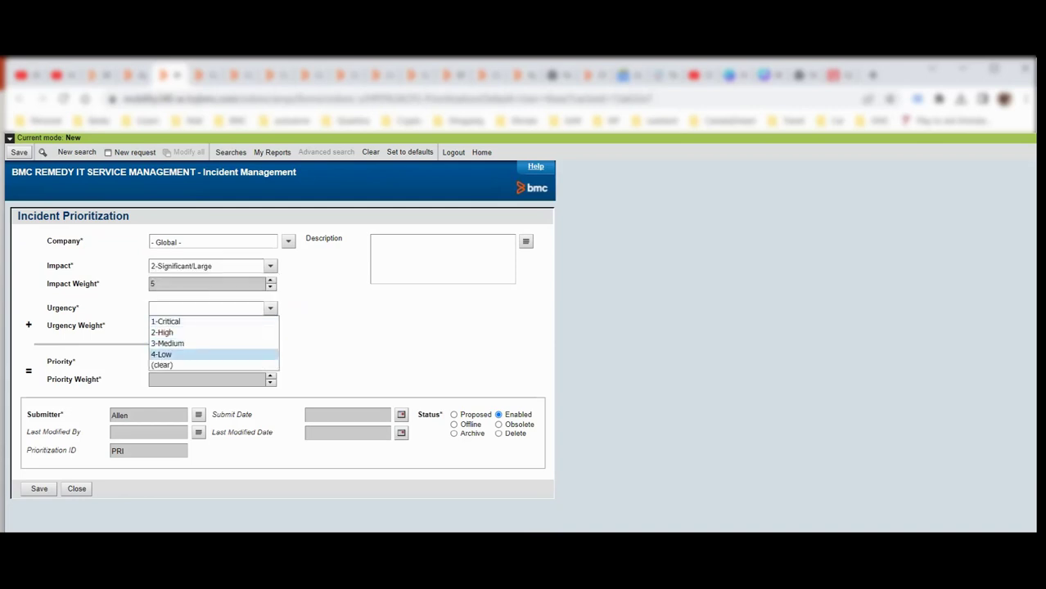
click(161, 354)
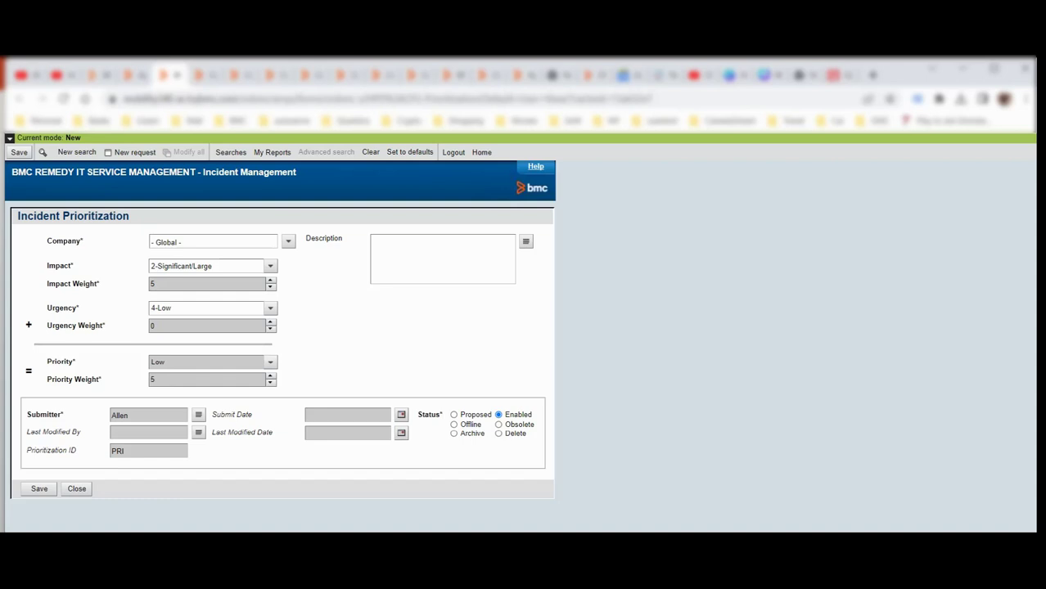
- View the Low priority weight range and compare it with the priority weight in the new prioritization record
click(206, 76)
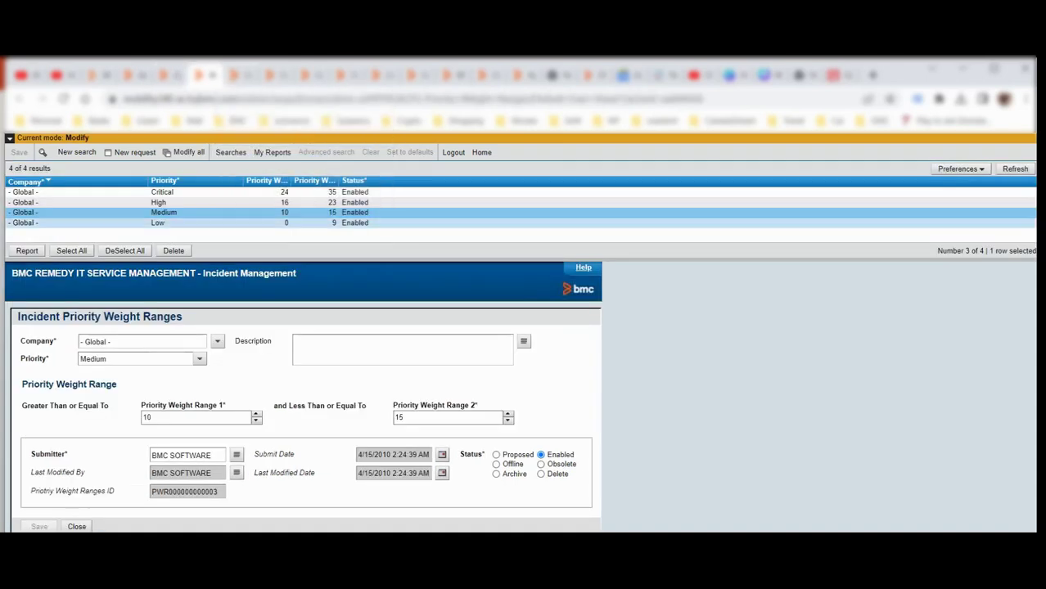
click(157, 222)
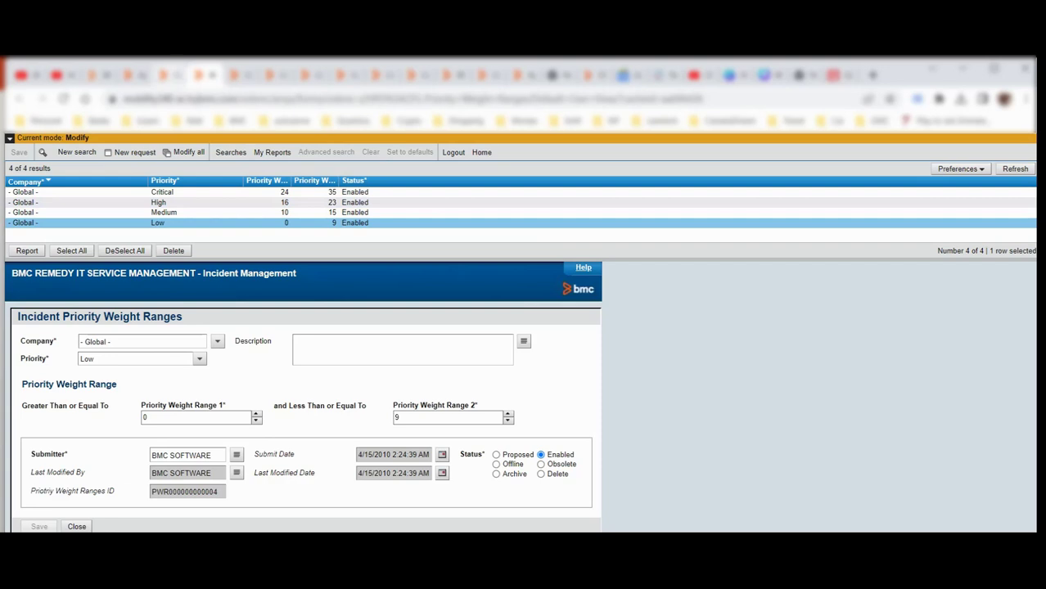
click(171, 75)
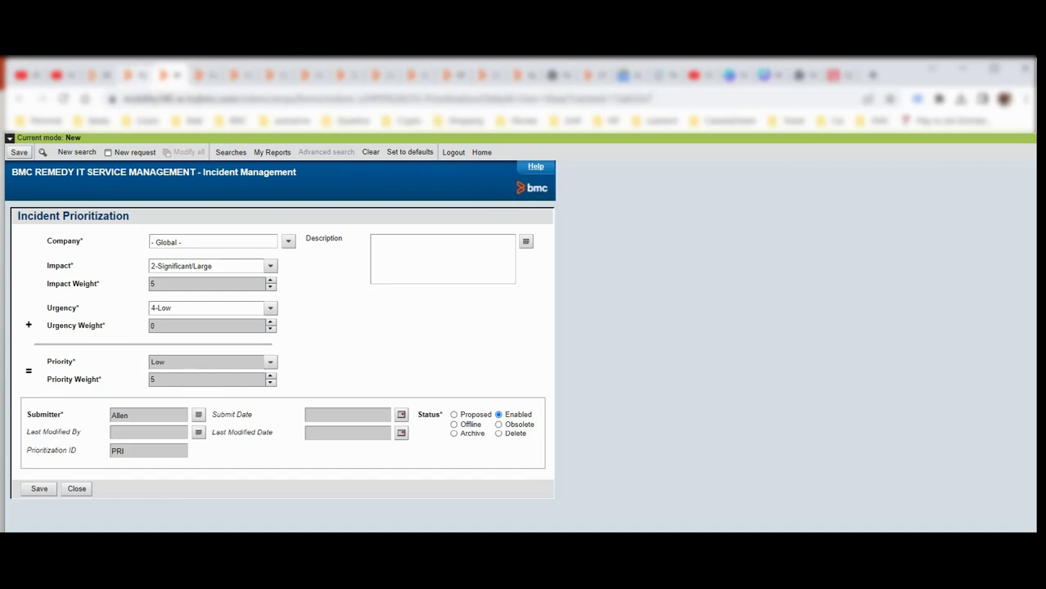
click(204, 75)
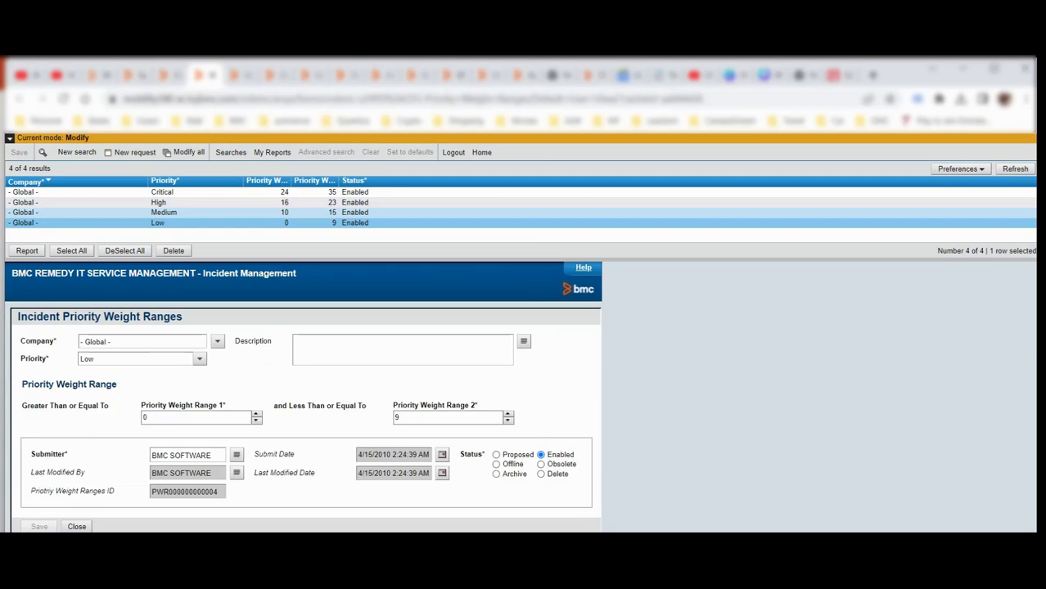